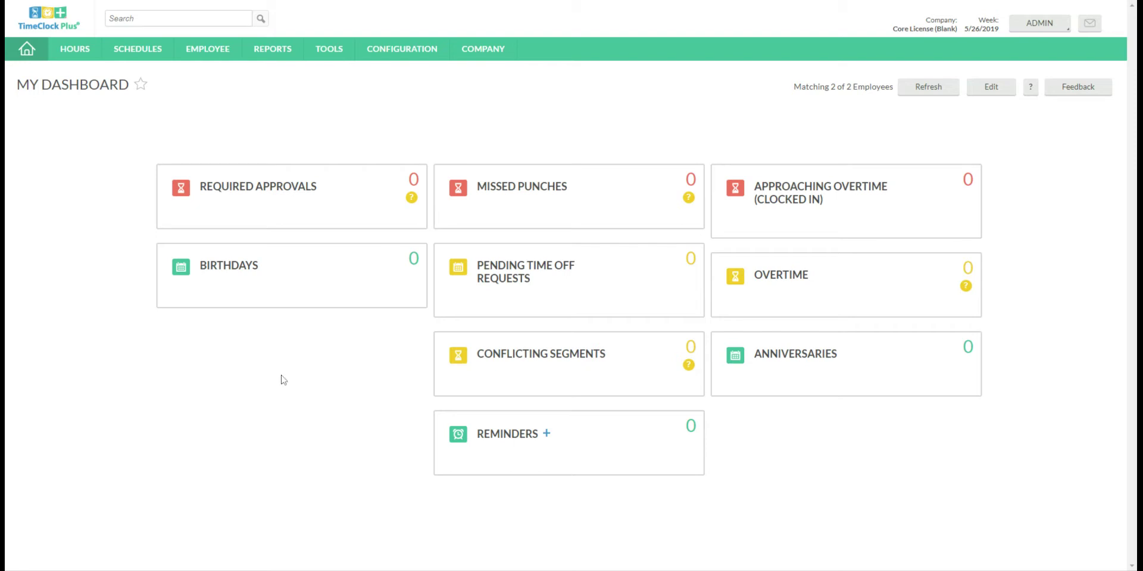
Go to Company > Holidays to view the empty July 2020 holiday calendar.
{"action": "left_click", "coordinate": [485, 53]}
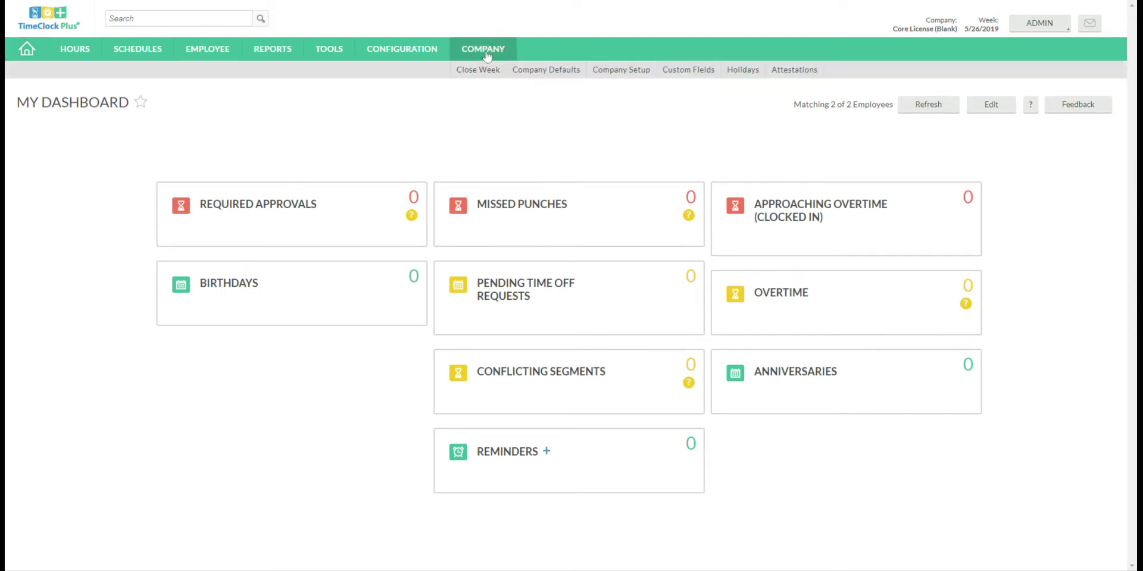
{"action": "left_click", "coordinate": [732, 70]}
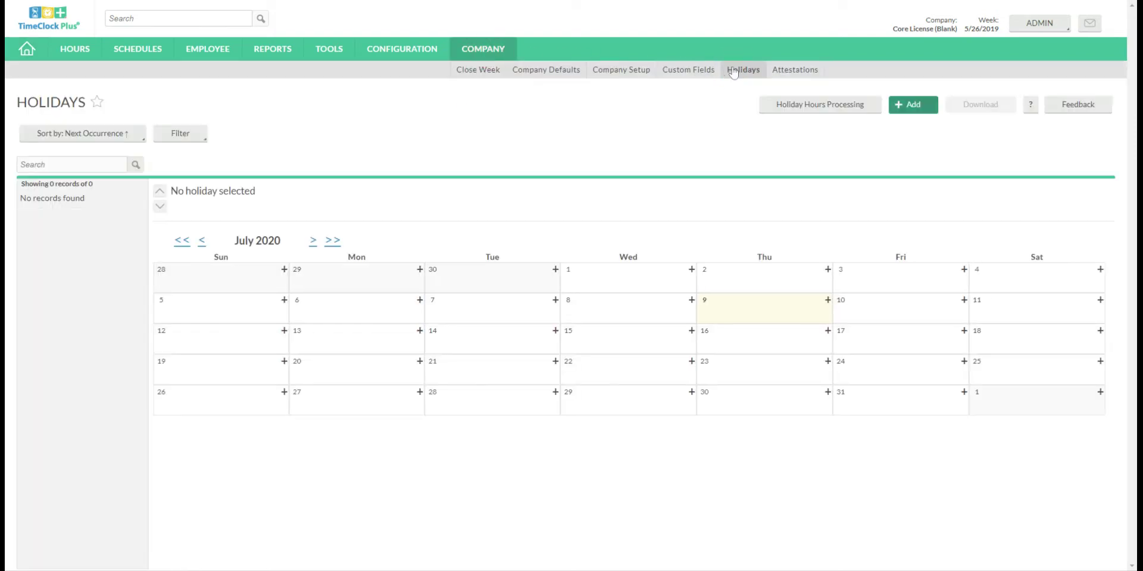
Add a 'Holiday' entry for 7/9/2020 with holiday processing, 08:00 AM shift start, job code 3 - Holiday.
{"action": "left_click", "coordinate": [908, 105]}
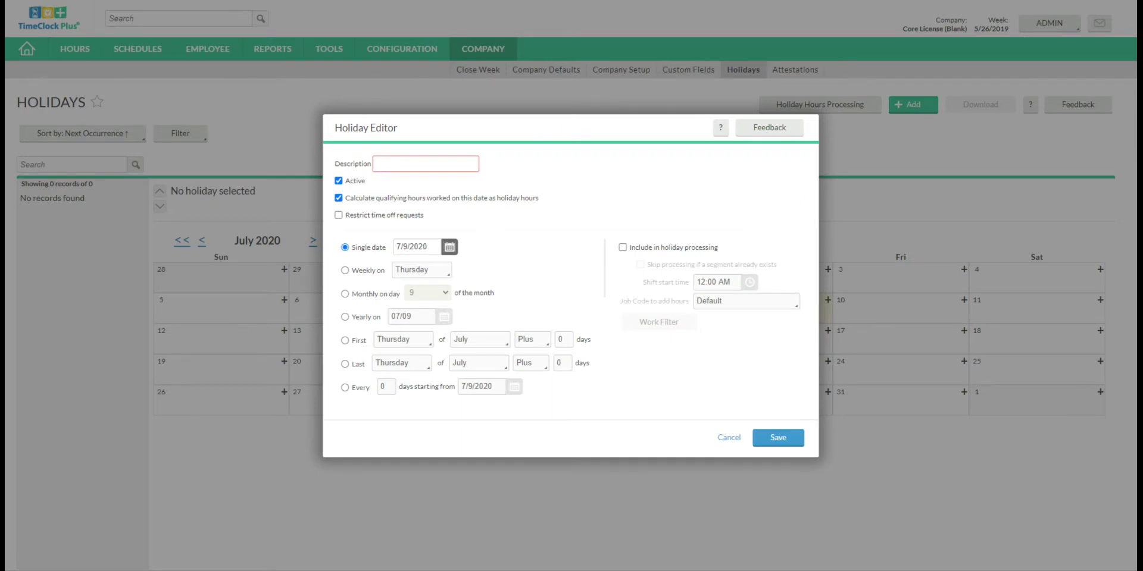
{"action": "type", "text": "Holiday"}
{"action": "left_click", "coordinate": [665, 252]}
{"action": "left_click", "coordinate": [717, 282]}
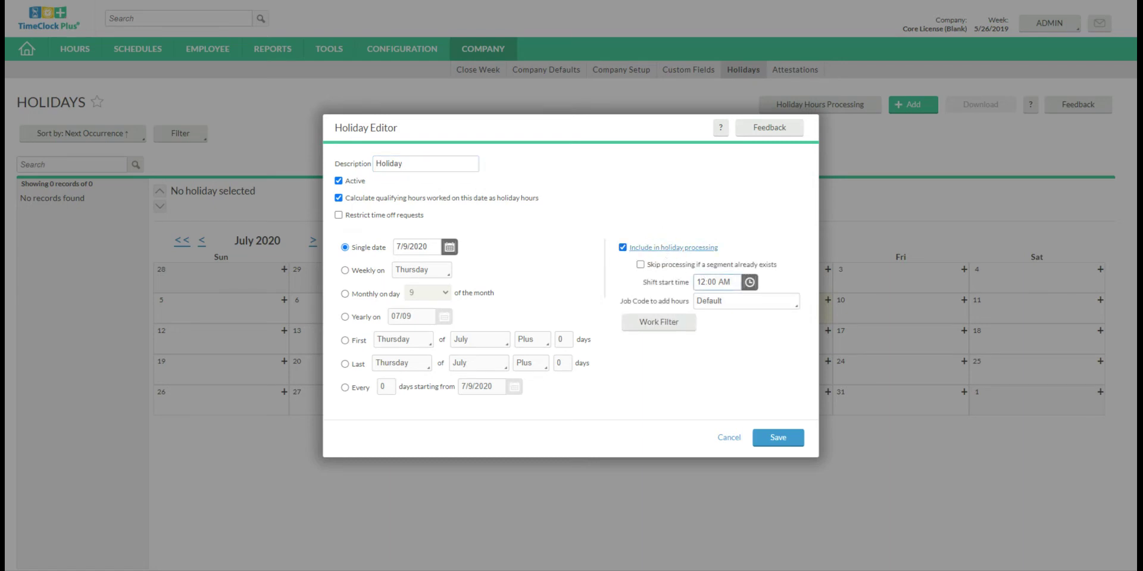
{"action": "left_click_drag", "start_coordinate": [723, 282], "coordinate": [691, 285]}
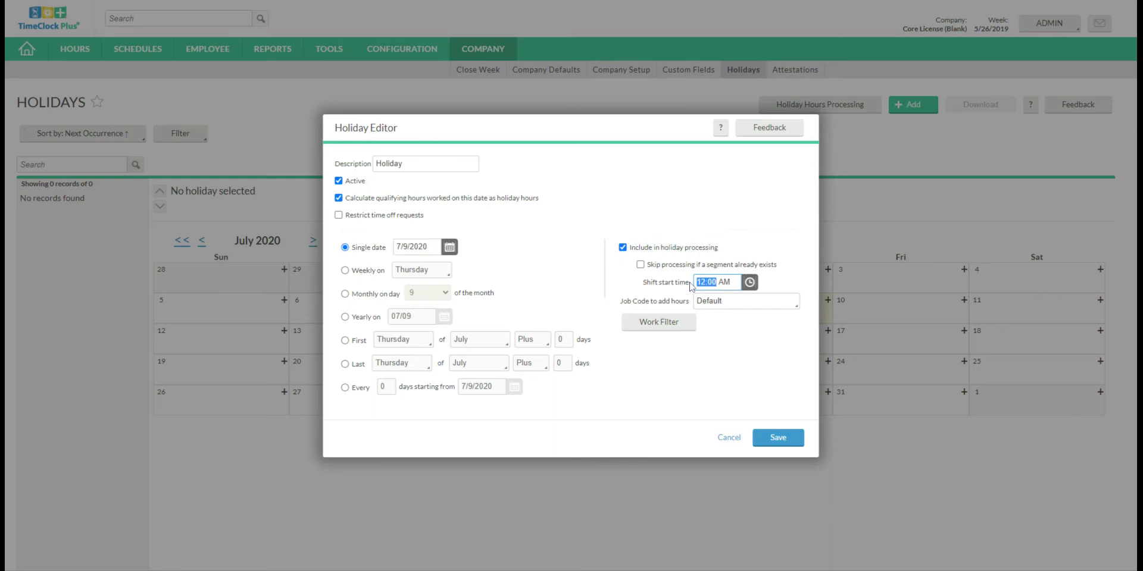
{"action": "type", "text": "8"}
{"action": "left_click", "coordinate": [764, 357]}
{"action": "left_click", "coordinate": [744, 301]}
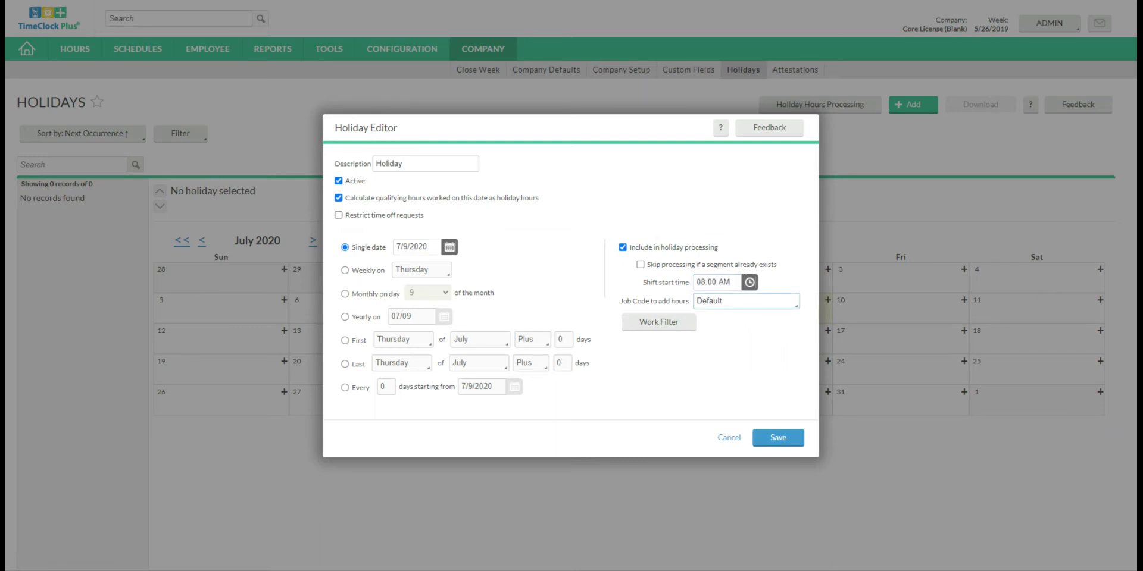
{"action": "left_click", "coordinate": [741, 302]}
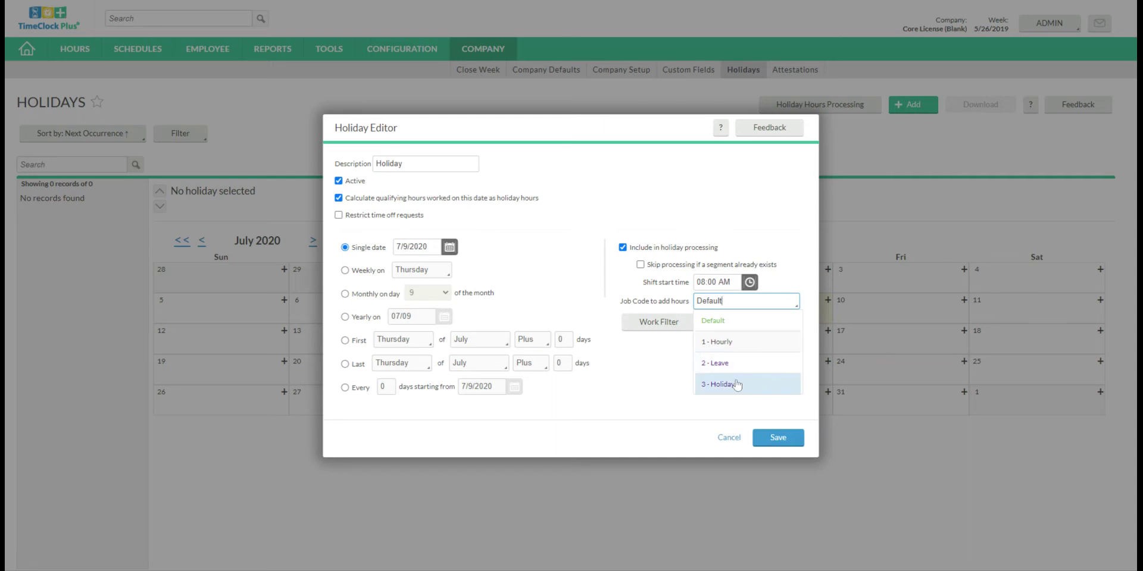
{"action": "left_click", "coordinate": [737, 384]}
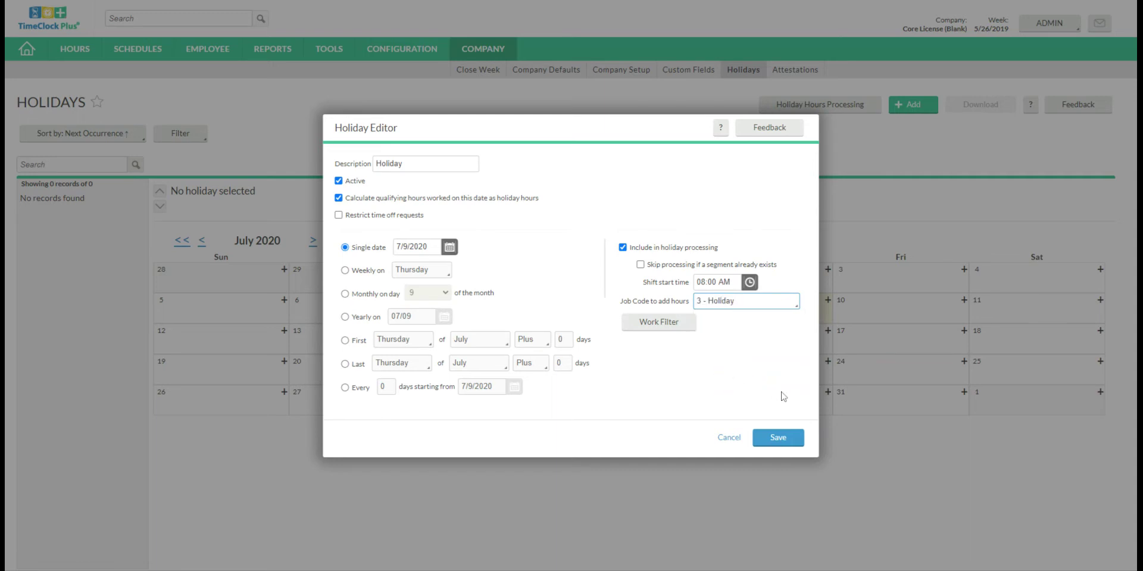
Save the Holiday, then save holiday hours processing enabled daily at 05:00 AM from 07/09/2020.
{"action": "left_click", "coordinate": [795, 441]}
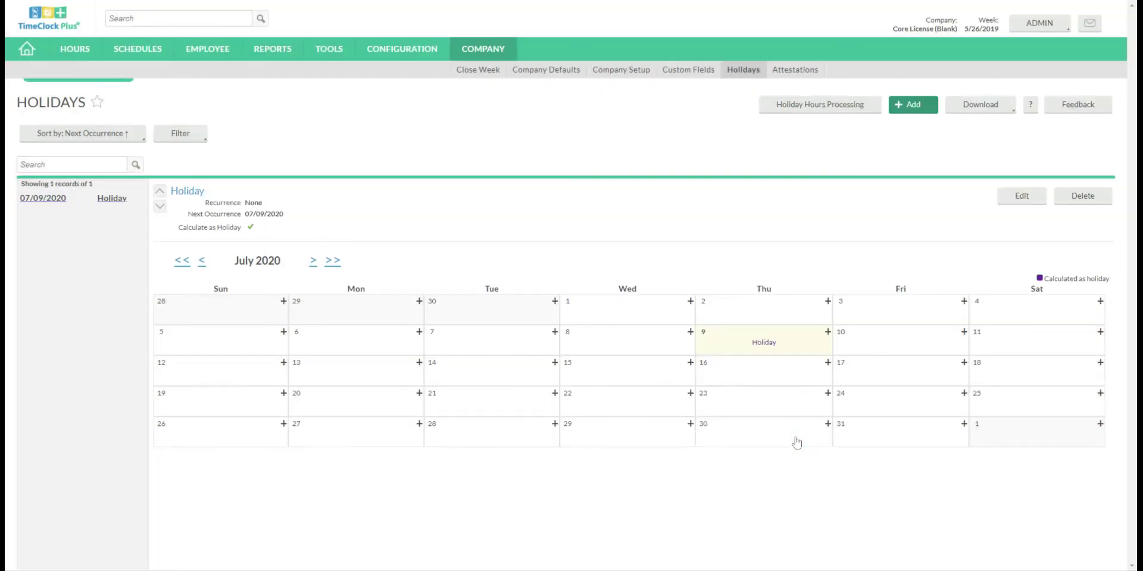
{"action": "left_click", "coordinate": [825, 108]}
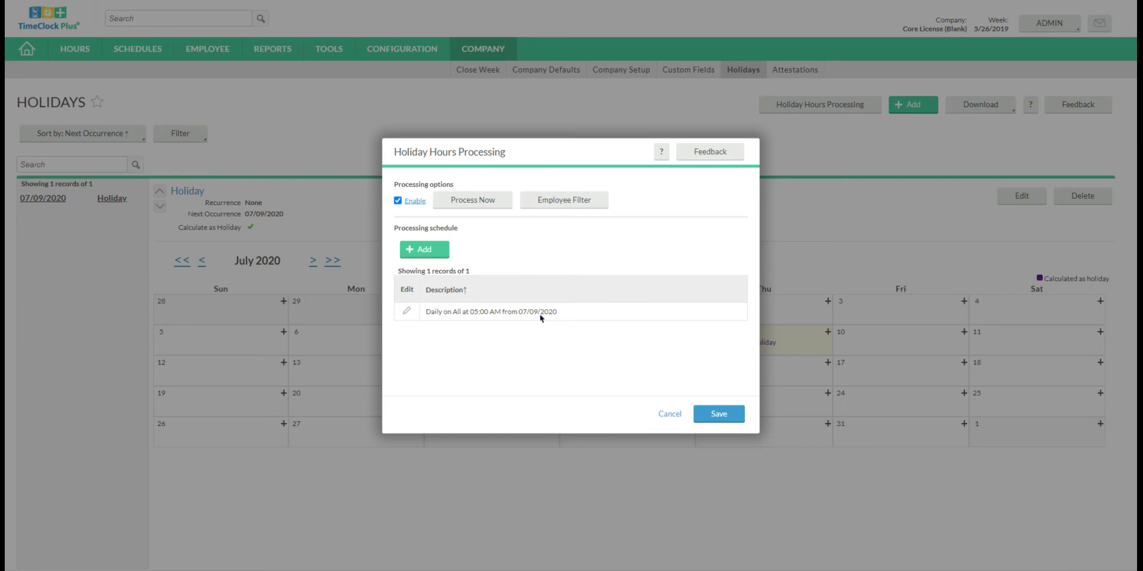
{"action": "left_click", "coordinate": [718, 413]}
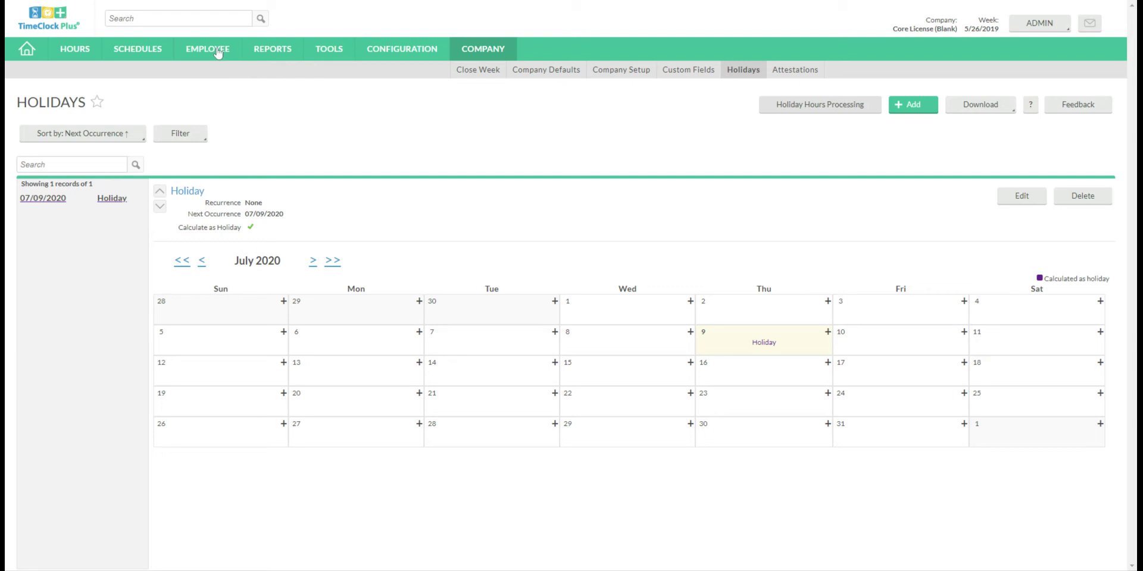
Open the first employee's profile from Employee > Employee Profiles.
{"action": "left_click", "coordinate": [218, 53]}
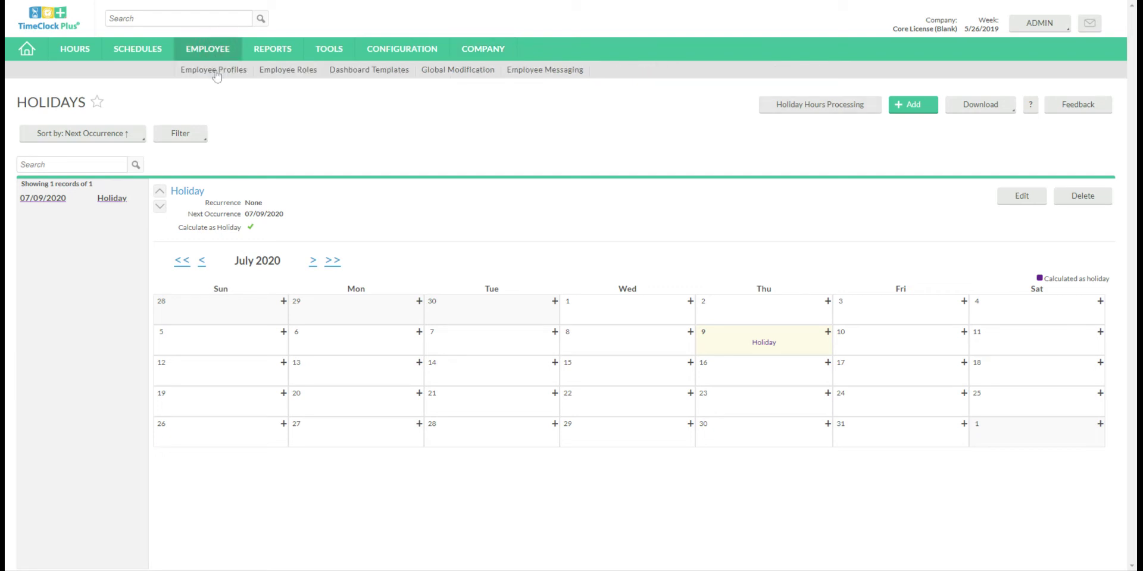
{"action": "left_click", "coordinate": [215, 71]}
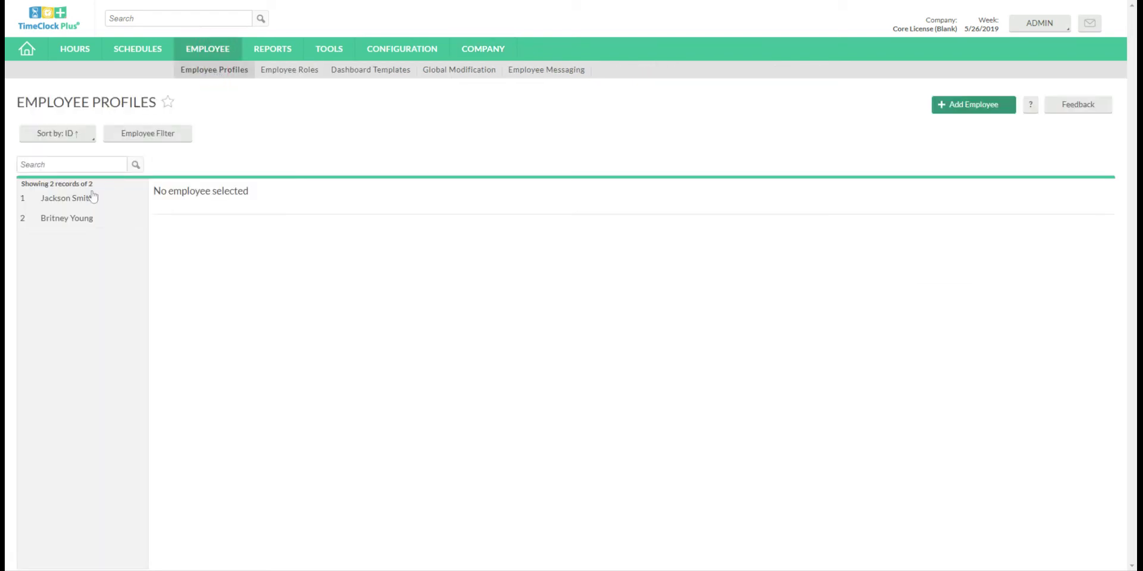
{"action": "left_click", "coordinate": [93, 197]}
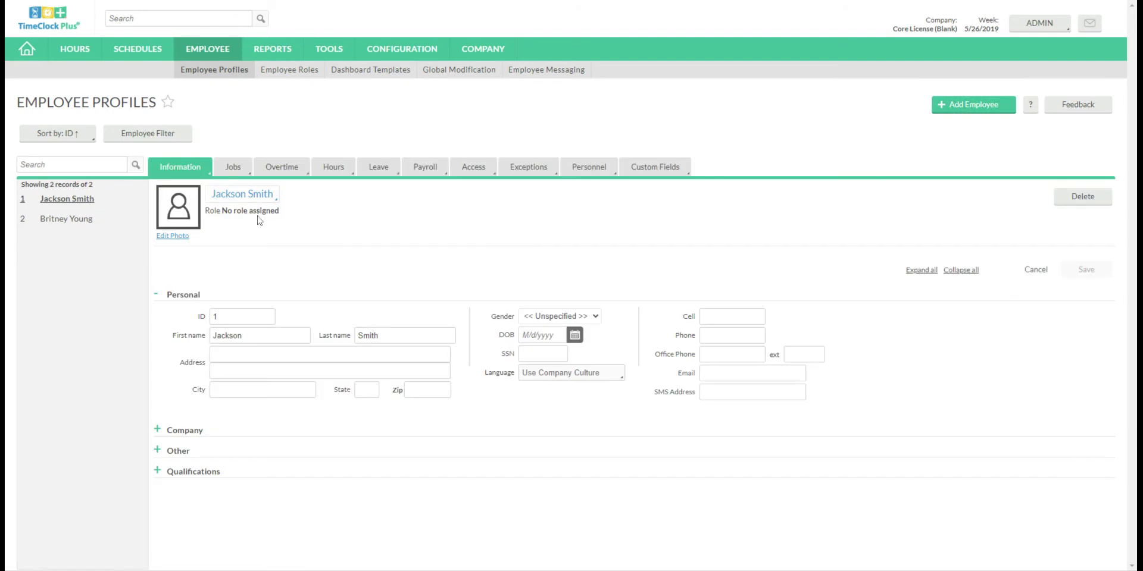
Assign the Holiday under Leave > Holidays, save, and review the employee's job codes.
{"action": "mouse_move", "coordinate": [392, 172]}
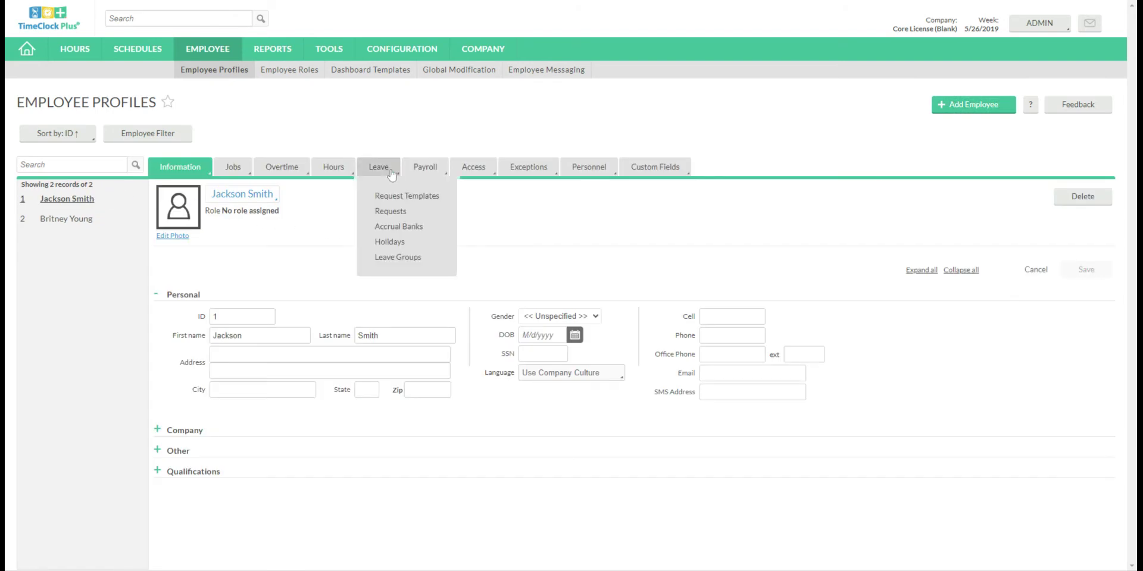
{"action": "left_click", "coordinate": [391, 242]}
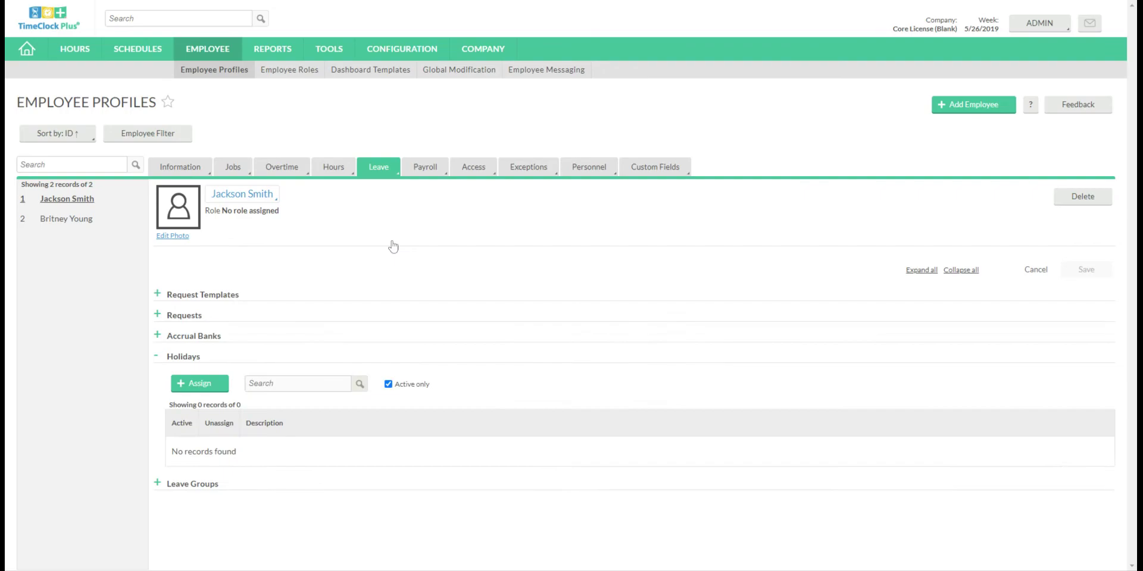
{"action": "left_click", "coordinate": [218, 384]}
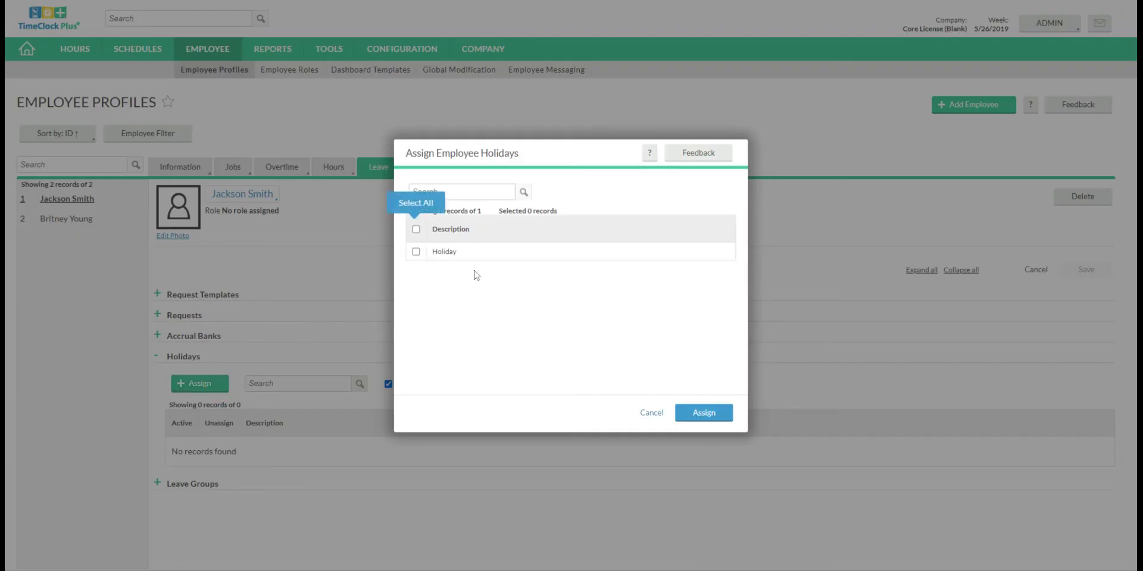
{"action": "left_click", "coordinate": [478, 255]}
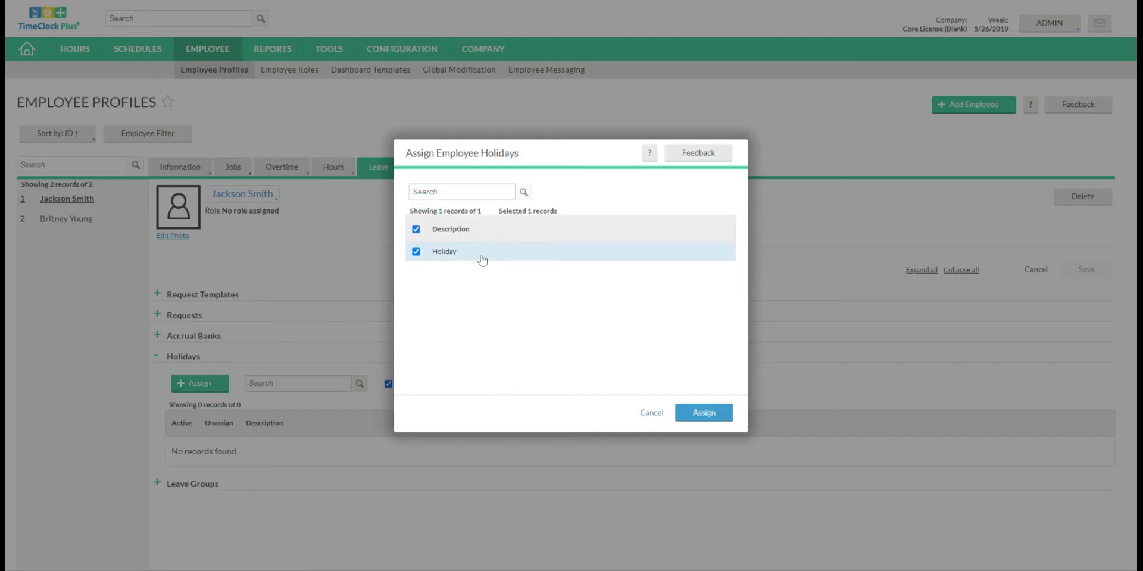
{"action": "left_click", "coordinate": [702, 413]}
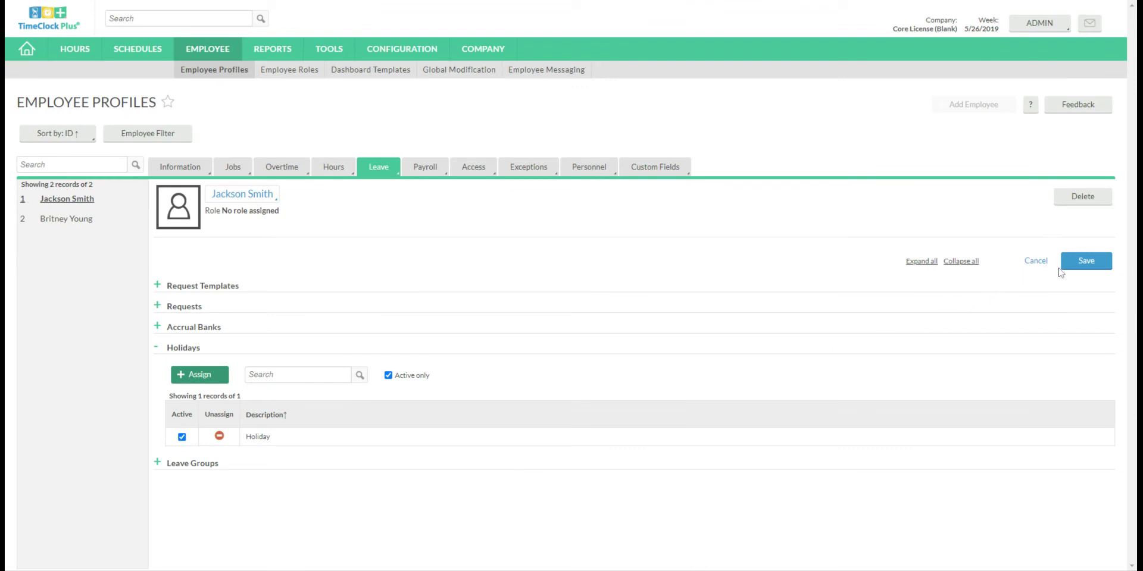
{"action": "left_click", "coordinate": [1071, 262]}
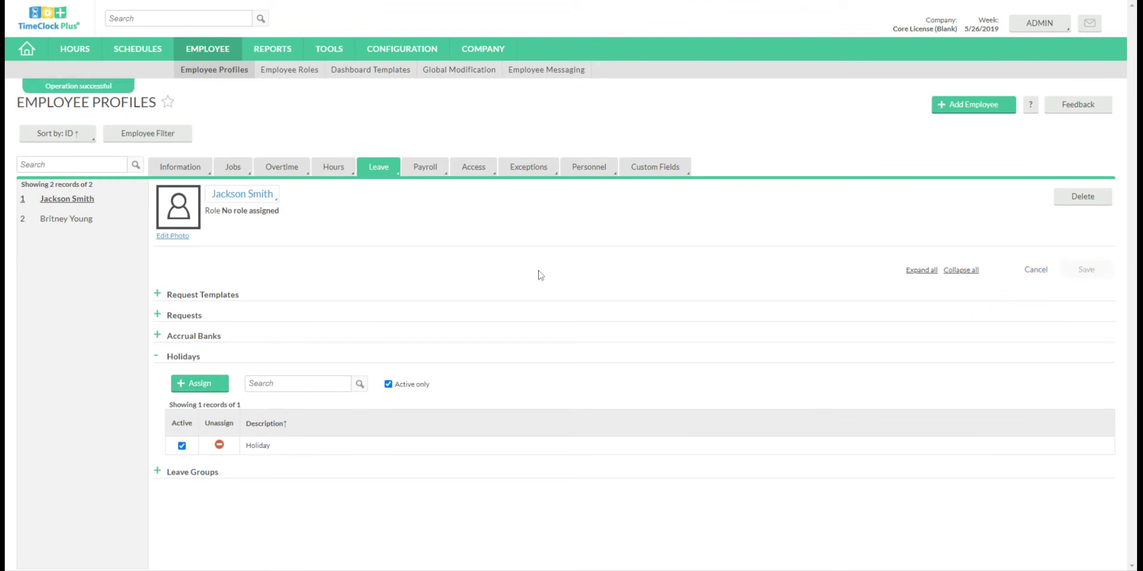
{"action": "left_click", "coordinate": [235, 171]}
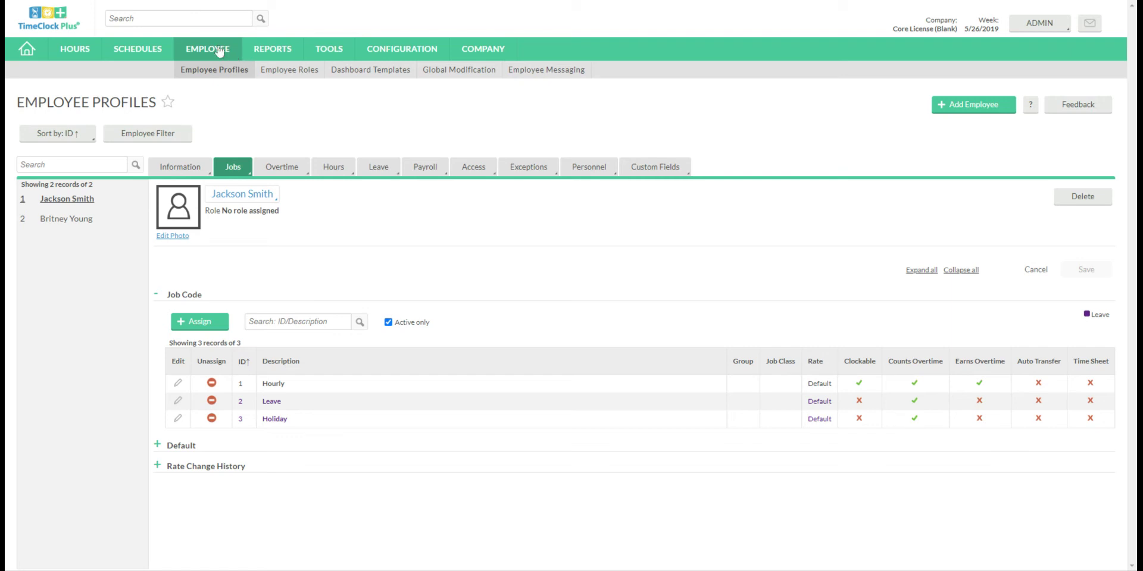
Start a global modification choosing Leave > Holidays > Assign holidays for the selected employee.
{"action": "left_click", "coordinate": [451, 72]}
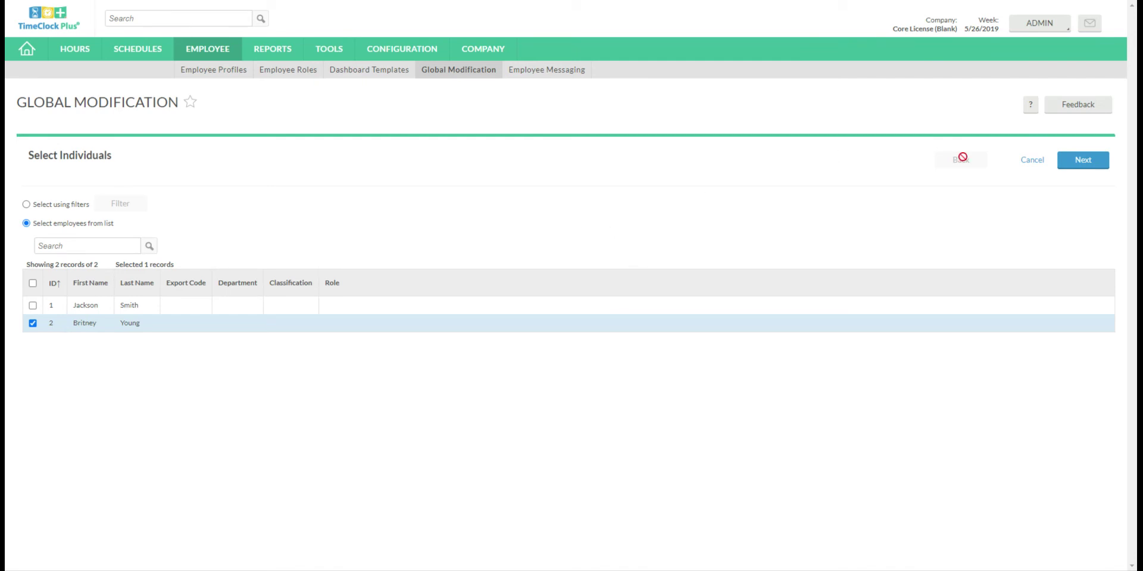
{"action": "left_click", "coordinate": [1078, 162]}
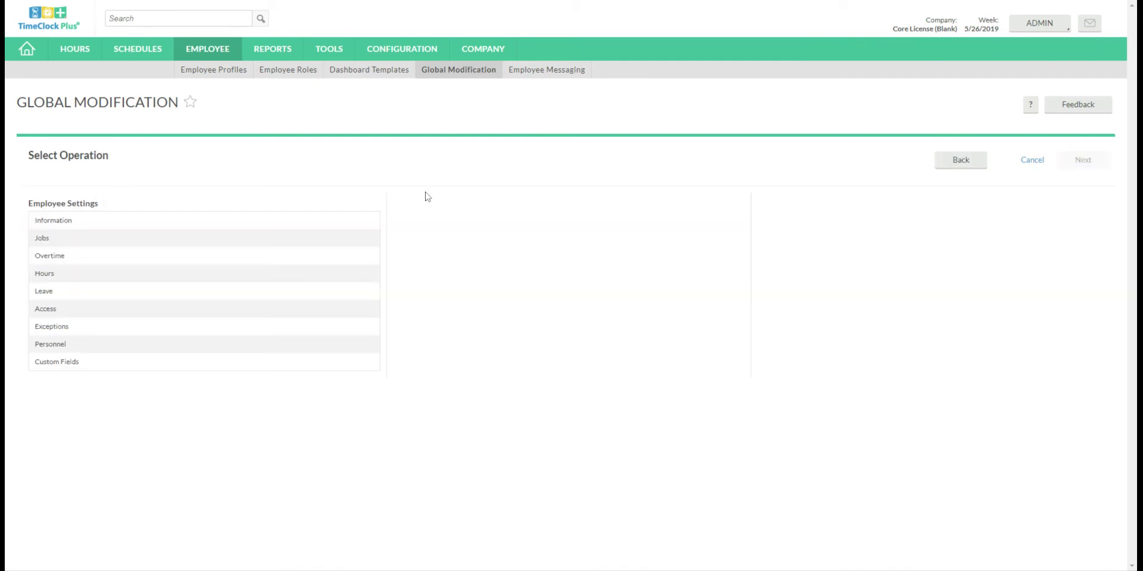
{"action": "left_click", "coordinate": [87, 296]}
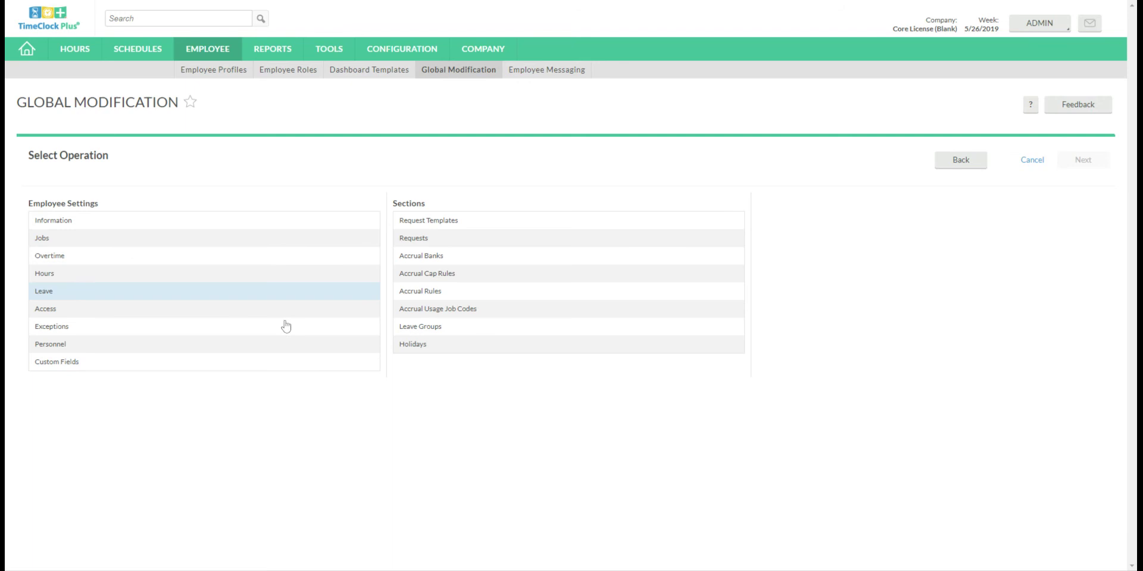
{"action": "left_click", "coordinate": [468, 351]}
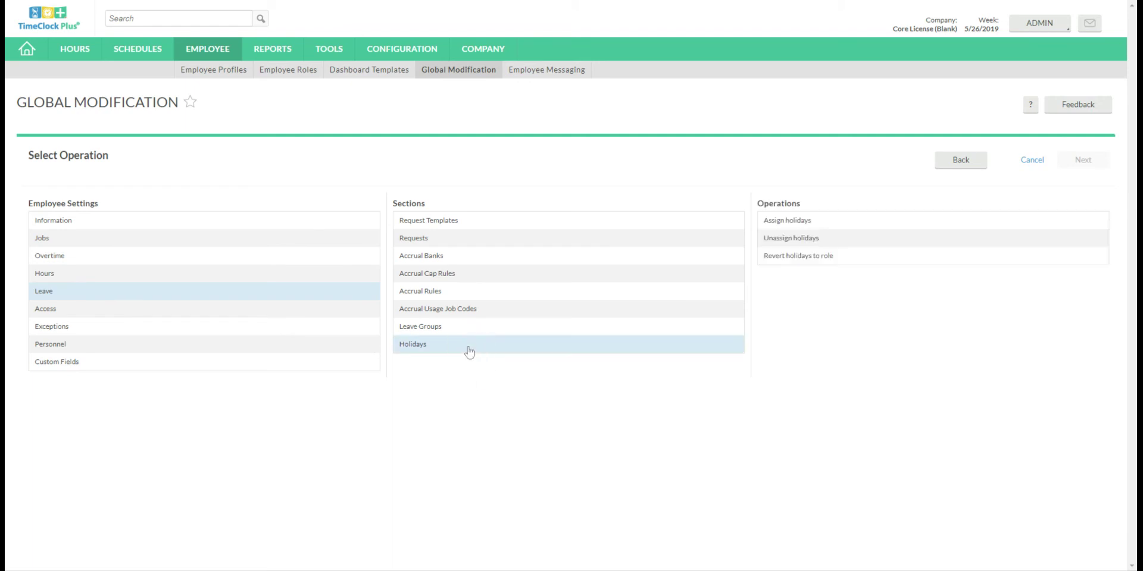
{"action": "left_click", "coordinate": [783, 225]}
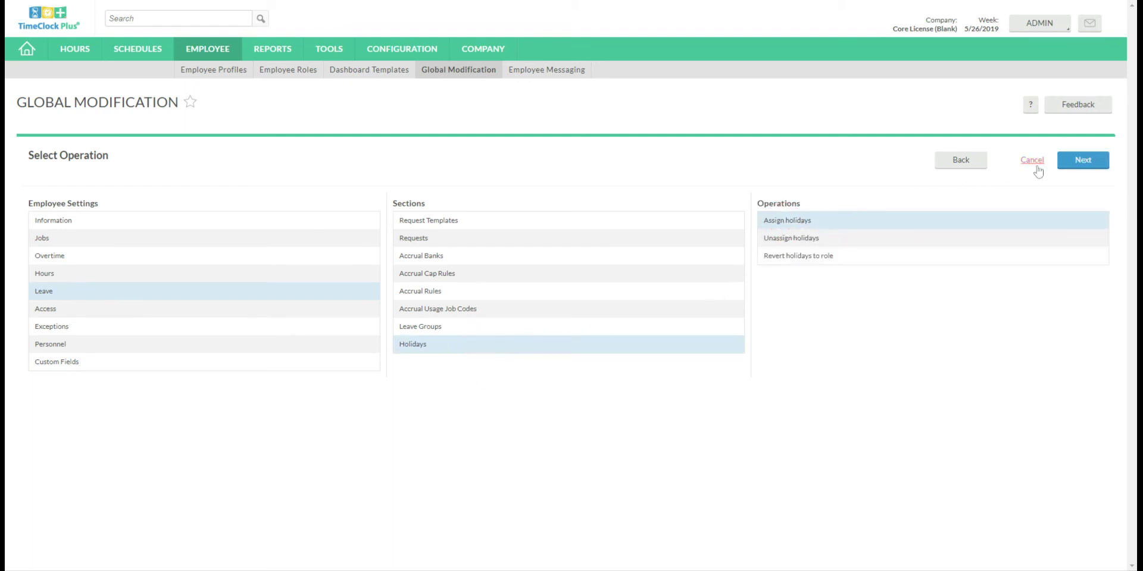
Tick Holiday and process the assignment, finishing with 1 employee and 0 exceptions.
{"action": "left_click", "coordinate": [1082, 158]}
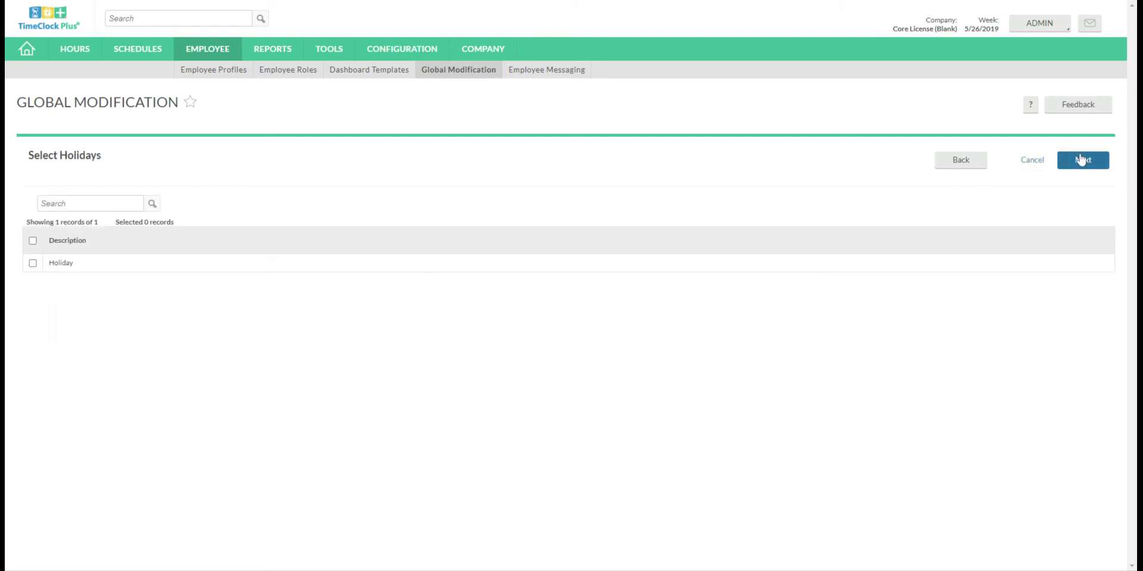
{"action": "left_click", "coordinate": [160, 264]}
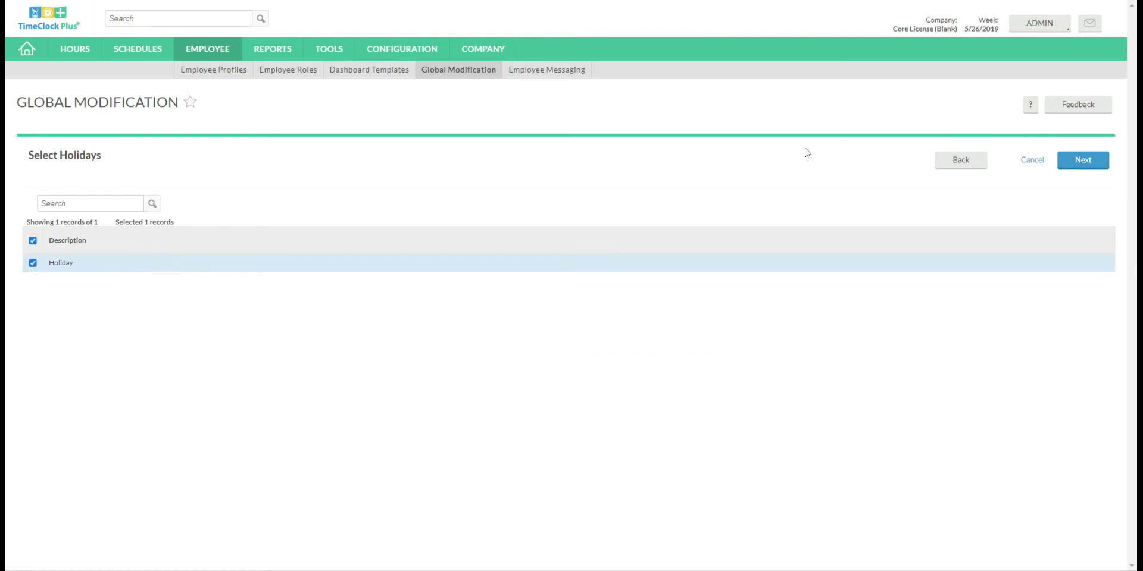
{"action": "left_click", "coordinate": [1078, 168]}
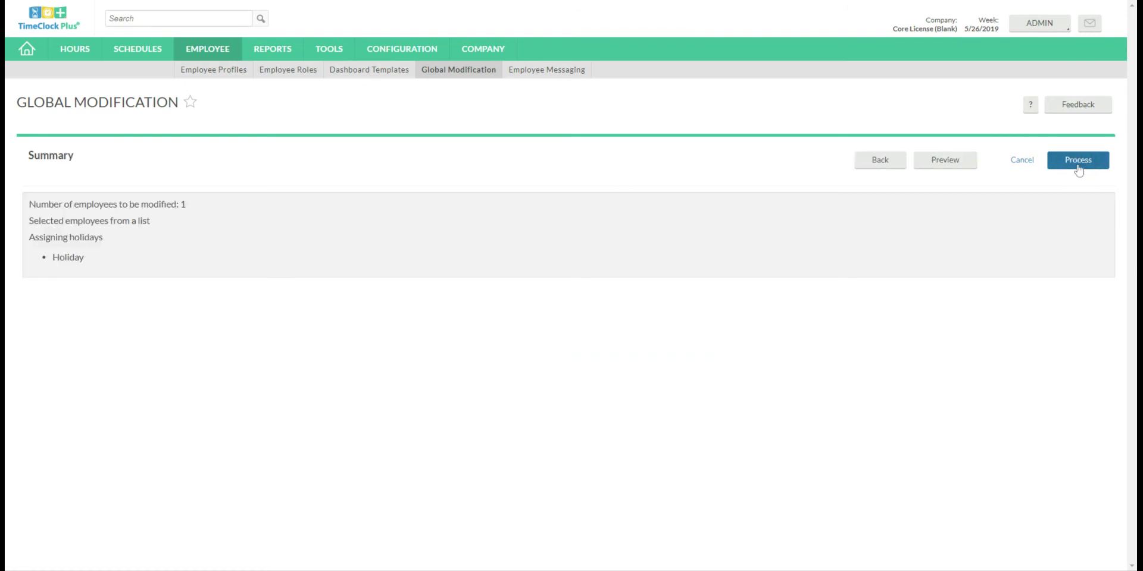
{"action": "left_click", "coordinate": [1078, 167]}
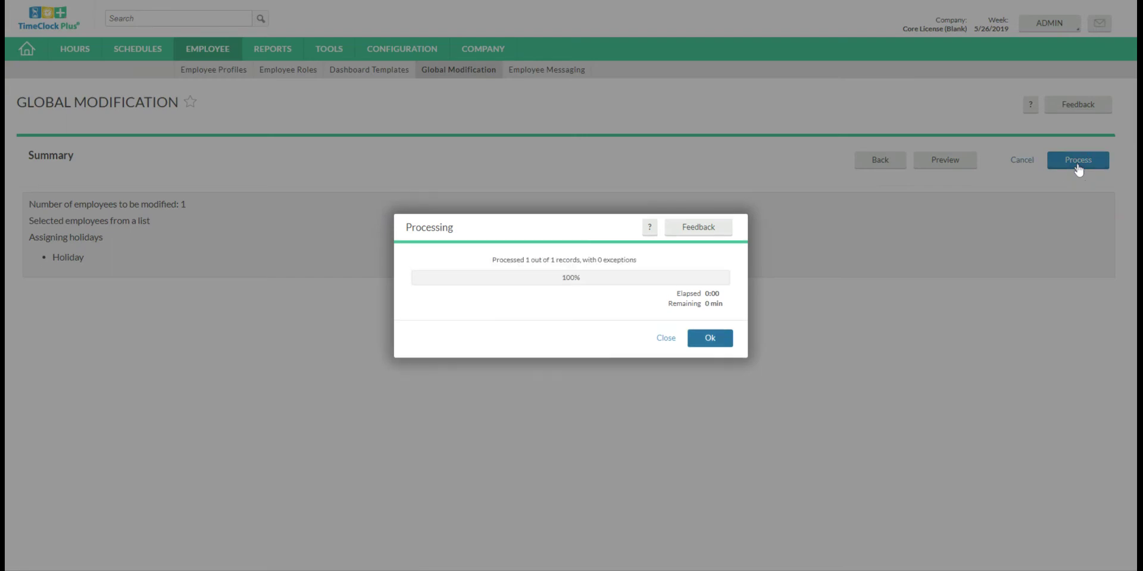
{"action": "left_click", "coordinate": [715, 339]}
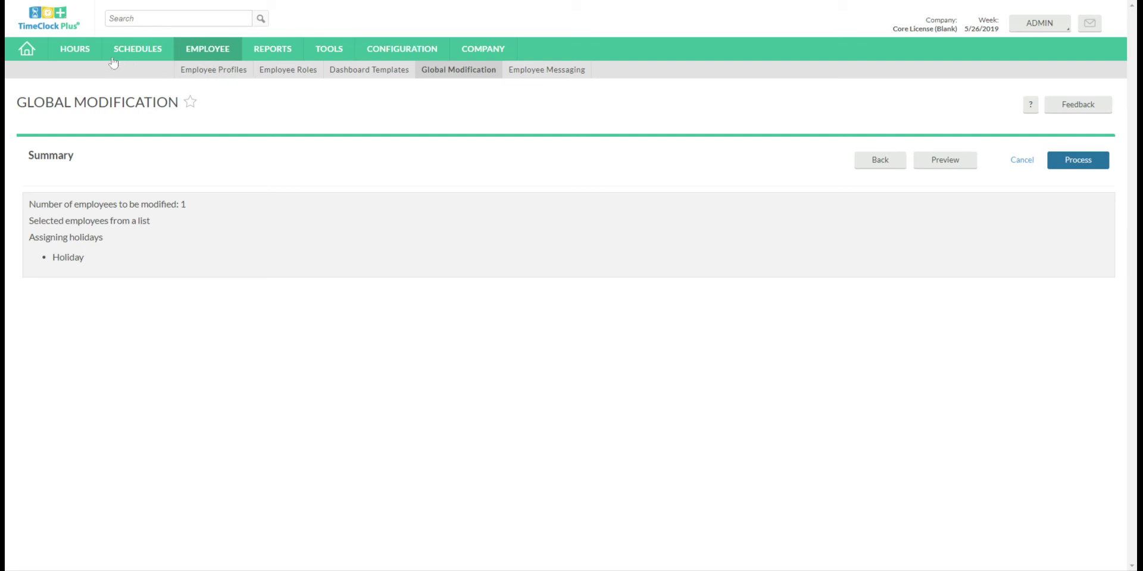
Open Hours > Mass Hours and select both employees.
{"action": "left_click", "coordinate": [84, 56]}
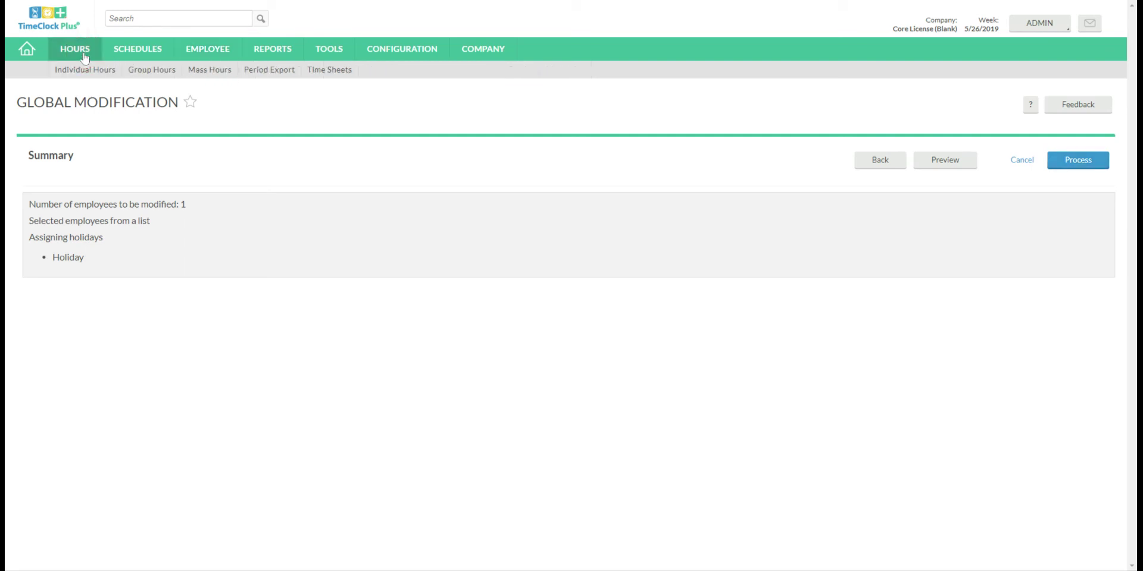
{"action": "left_click", "coordinate": [216, 70]}
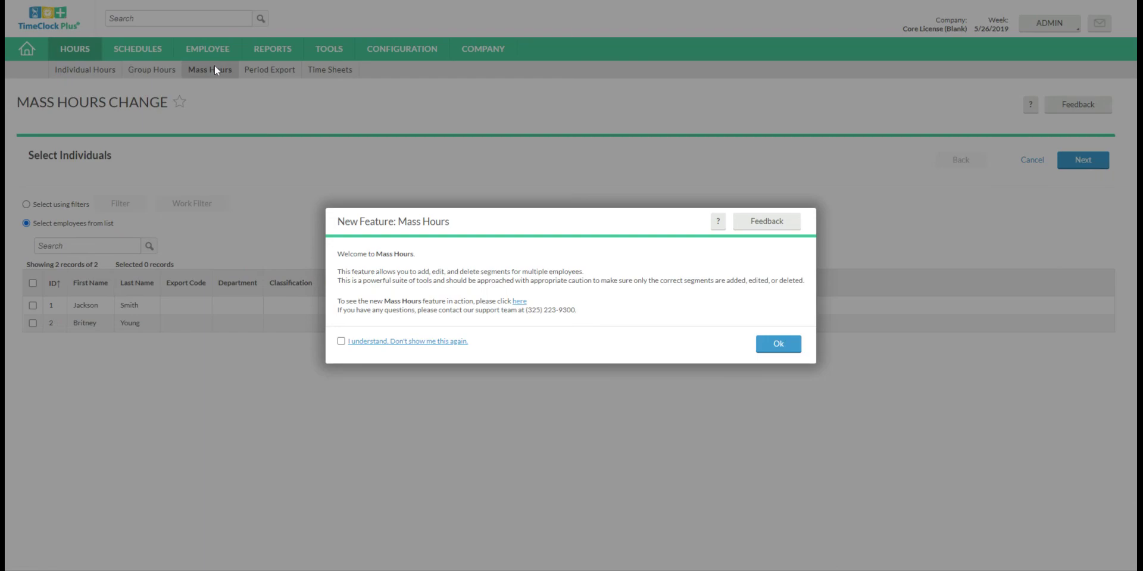
{"action": "left_click", "coordinate": [776, 343]}
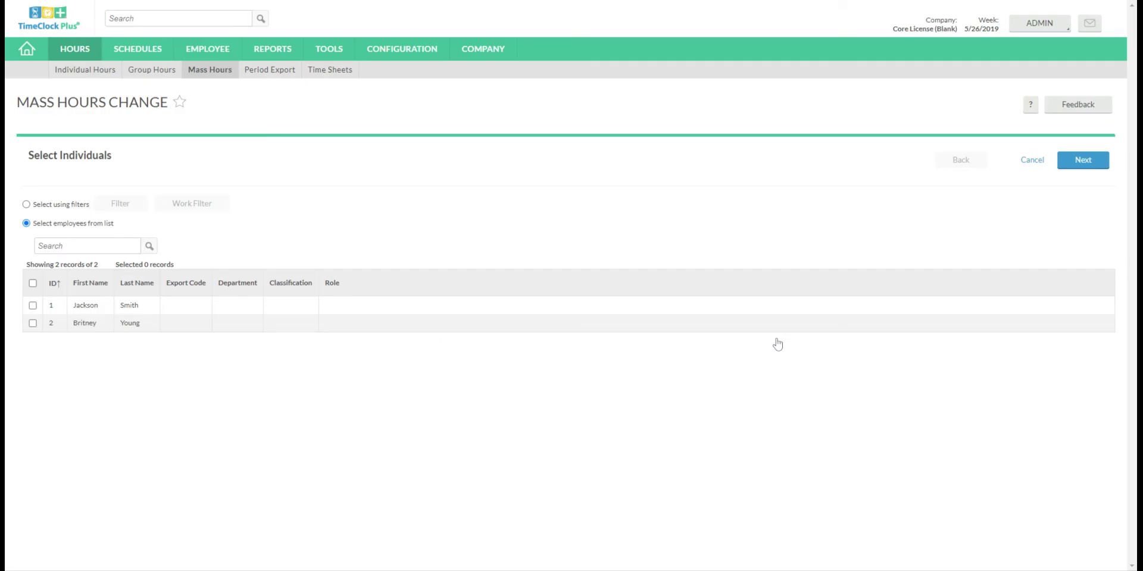
{"action": "left_click", "coordinate": [33, 305]}
{"action": "left_click", "coordinate": [33, 323]}
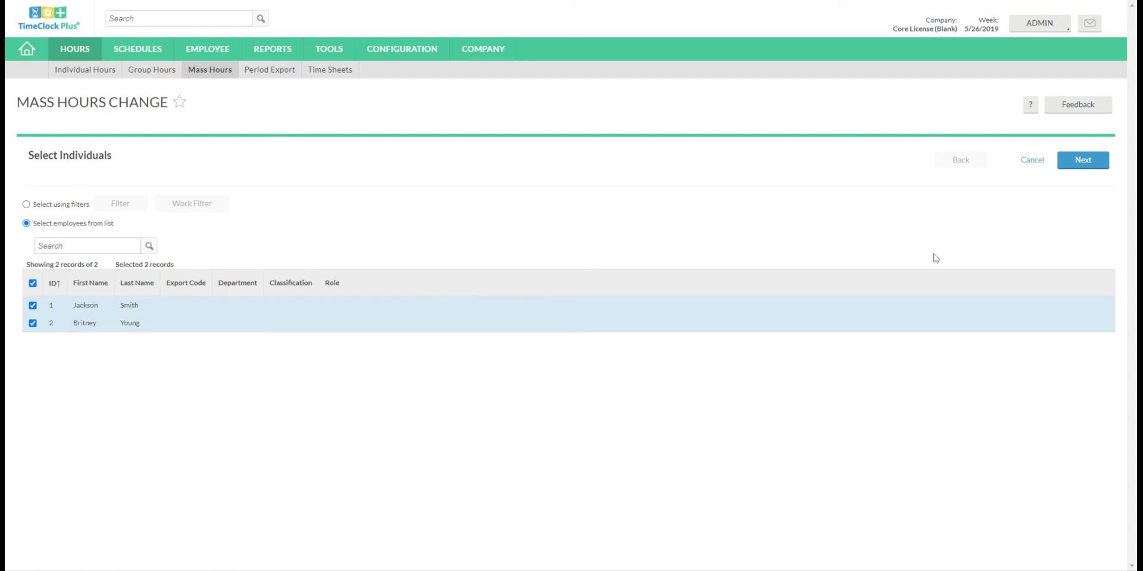
{"action": "left_click", "coordinate": [1077, 162]}
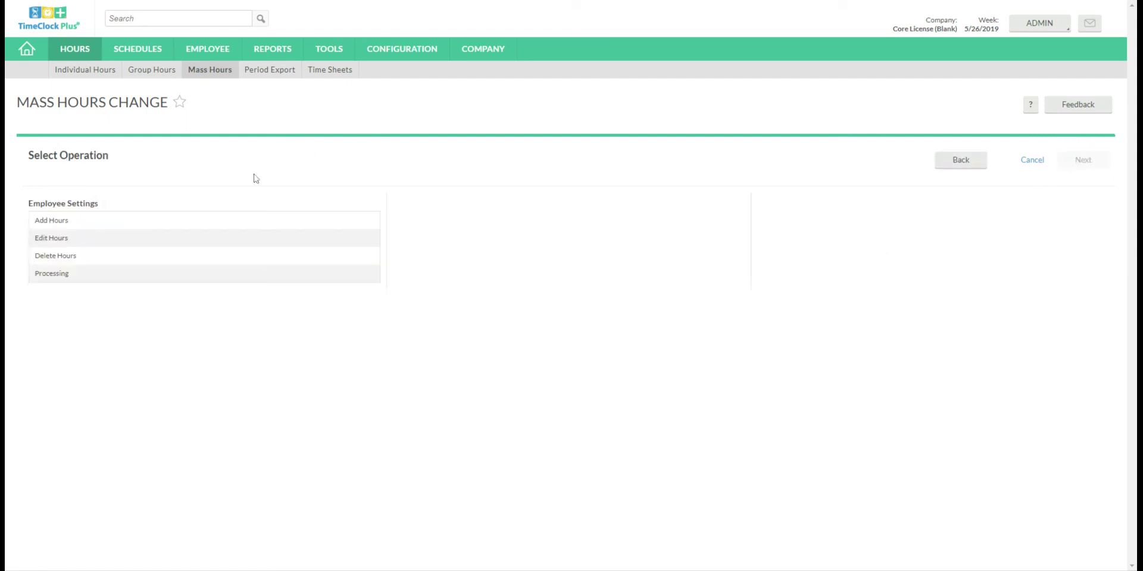
Add hours as a timesheet entry: 7/8/2020 08:00 AM, 8:00 hours, job code 3 - Holiday.
{"action": "left_click", "coordinate": [176, 225]}
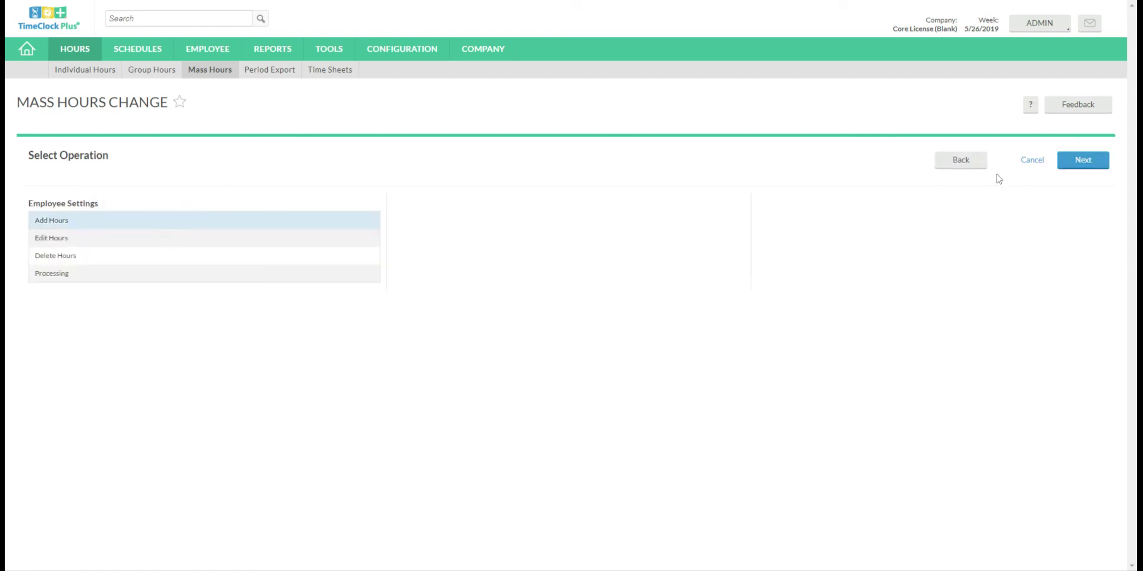
{"action": "left_click", "coordinate": [1058, 161]}
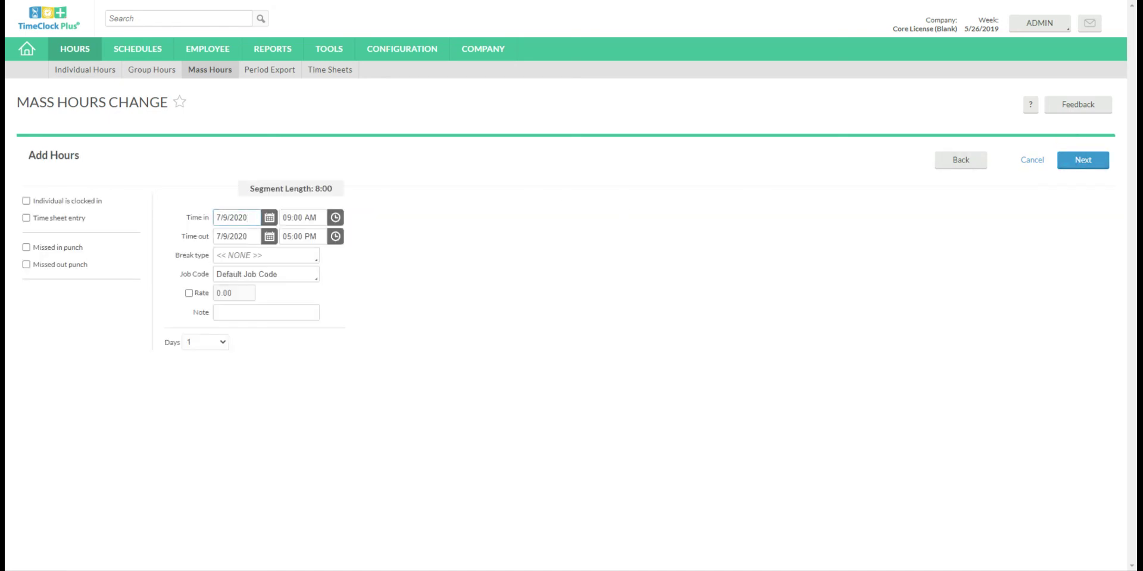
{"action": "left_click", "coordinate": [59, 219]}
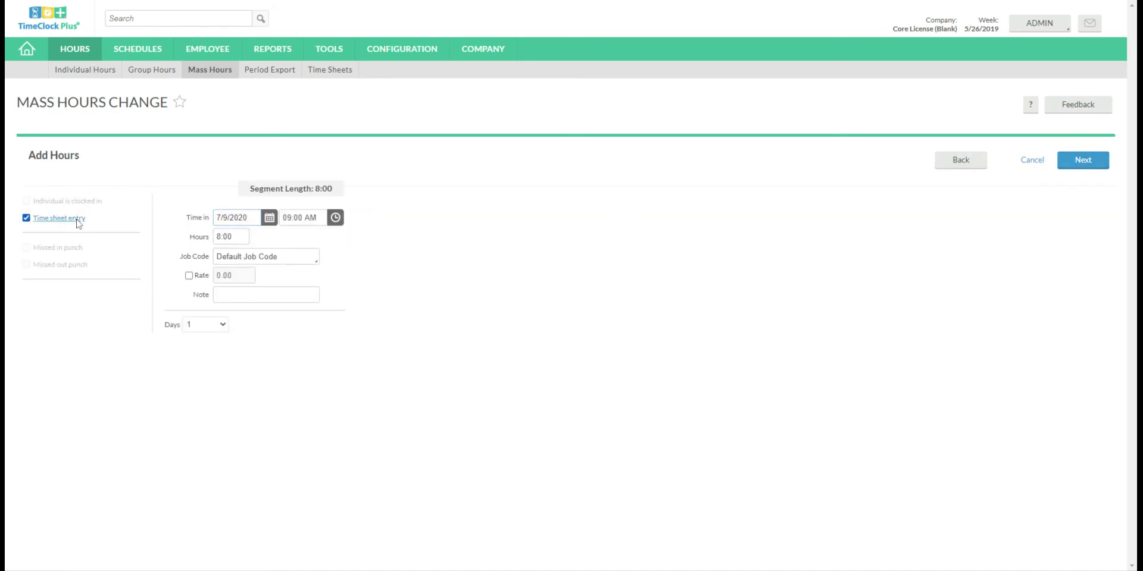
{"action": "left_click", "coordinate": [218, 217]}
{"action": "double_click", "coordinate": [224, 217]}
{"action": "left_click", "coordinate": [287, 217]}
{"action": "key", "text": "BackSpace"}
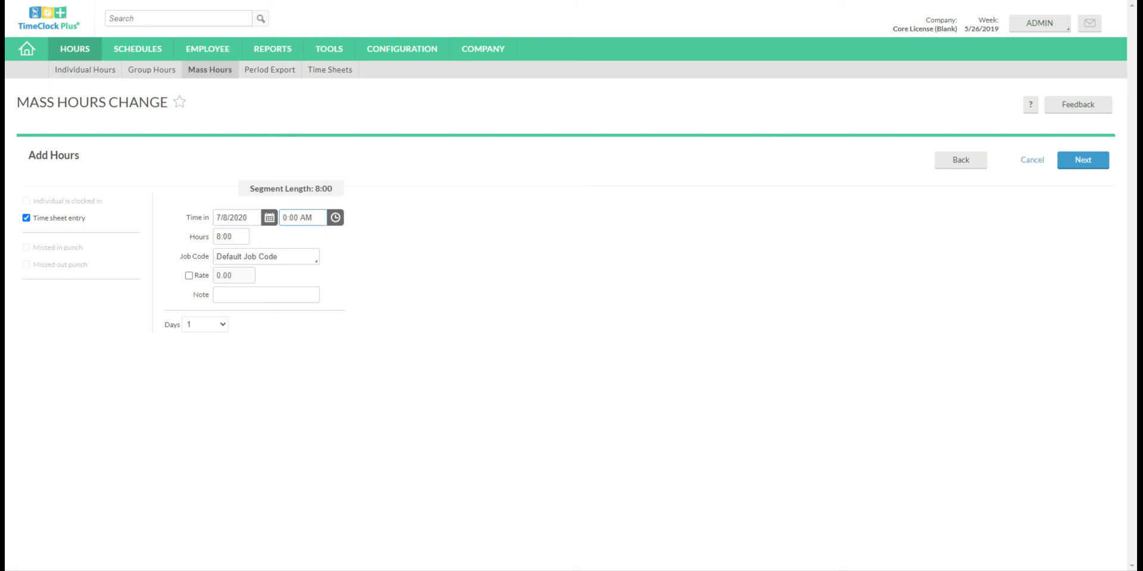
{"action": "type", "text": "8"}
{"action": "left_click", "coordinate": [232, 237]}
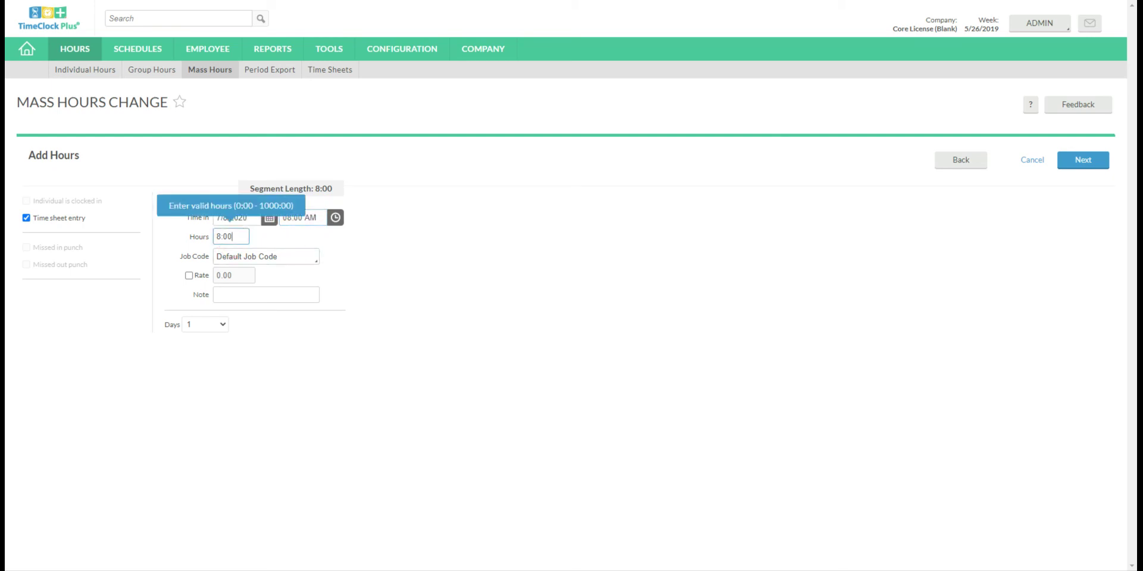
{"action": "left_click", "coordinate": [239, 256]}
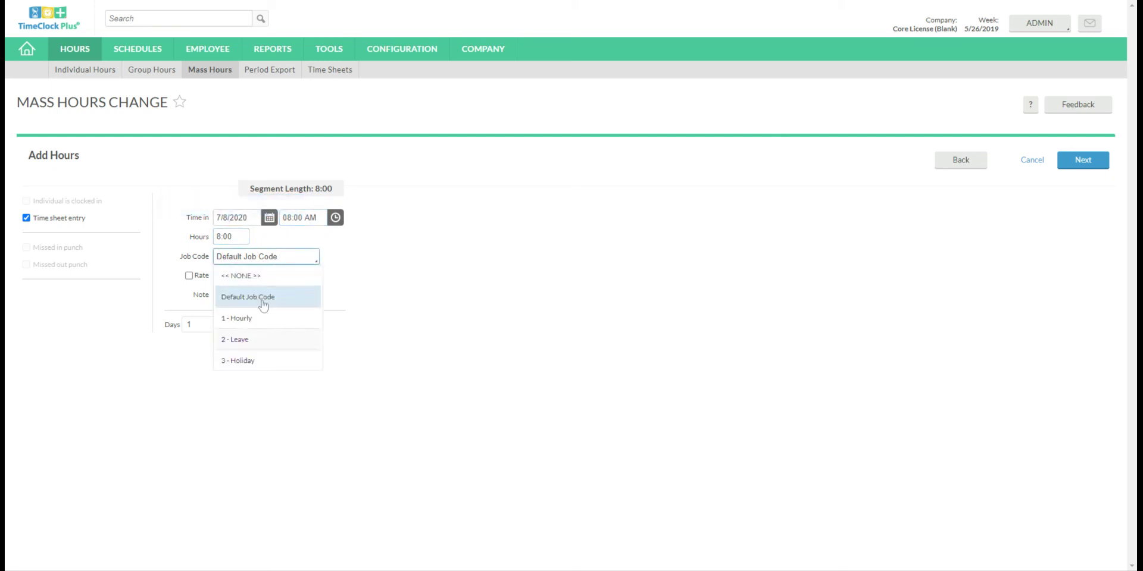
{"action": "left_click", "coordinate": [267, 361]}
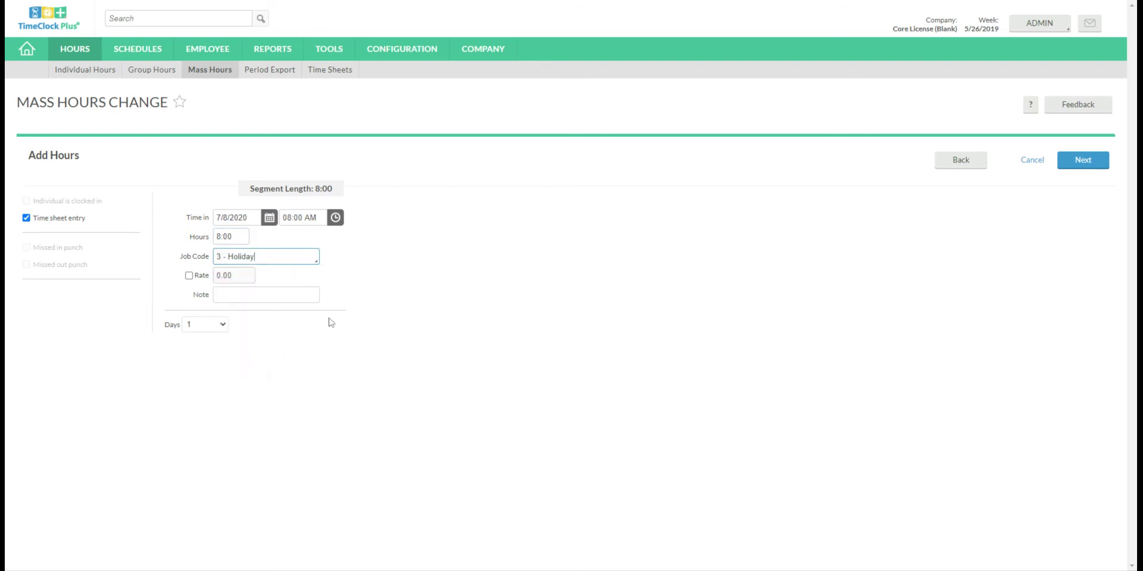
Process the mass hours addition for both employees, yielding 2 records and 0 exceptions.
{"action": "left_click", "coordinate": [1087, 166]}
{"action": "left_click", "coordinate": [1087, 169]}
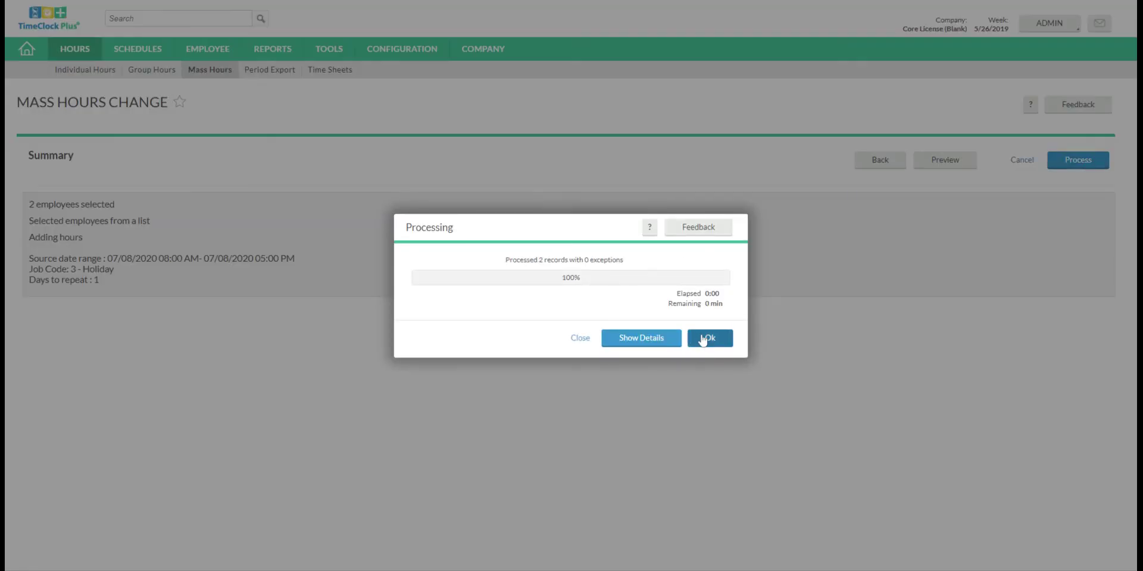
{"action": "left_click", "coordinate": [704, 338]}
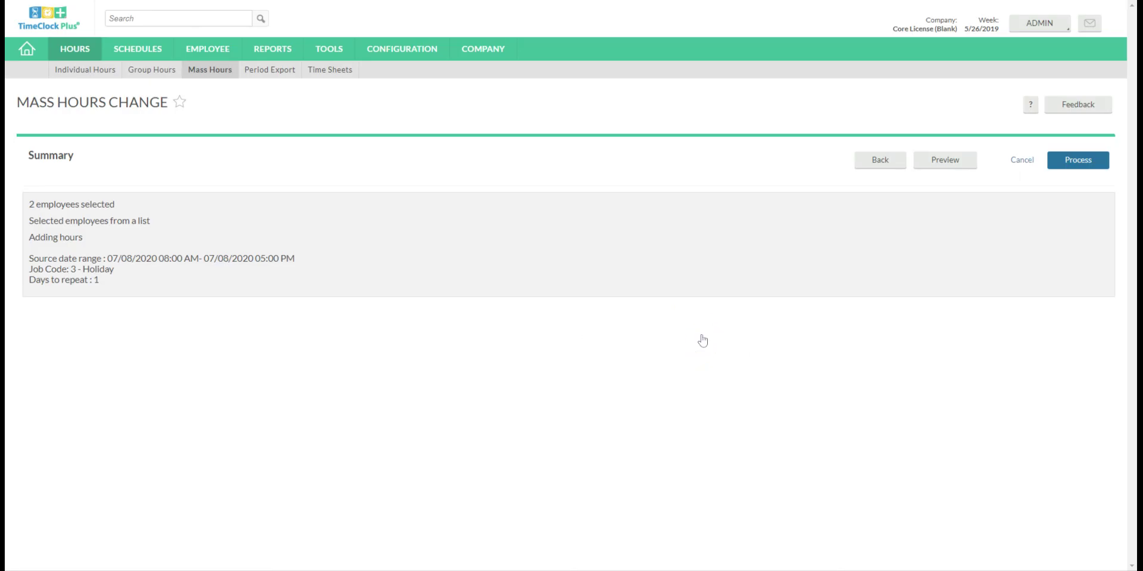
Switch to Individual Hours to view the first employee's timesheet.
{"action": "left_click", "coordinate": [82, 76]}
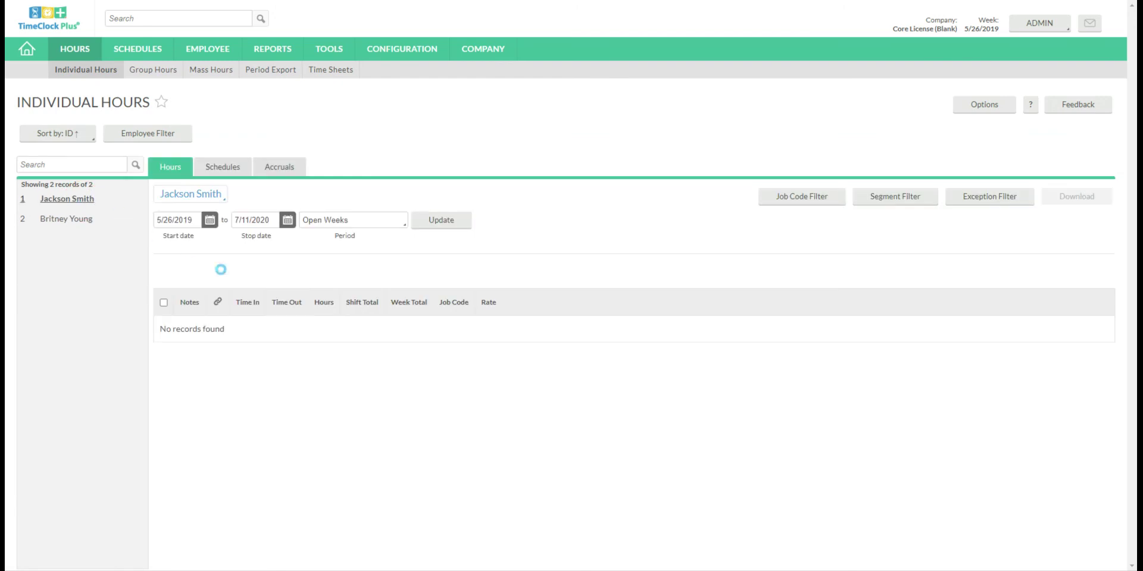